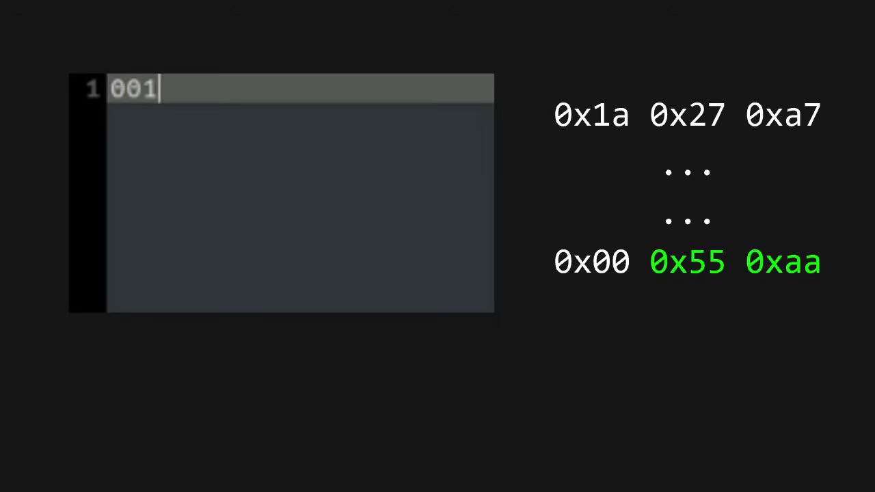
pyautogui.write('0000110001000')
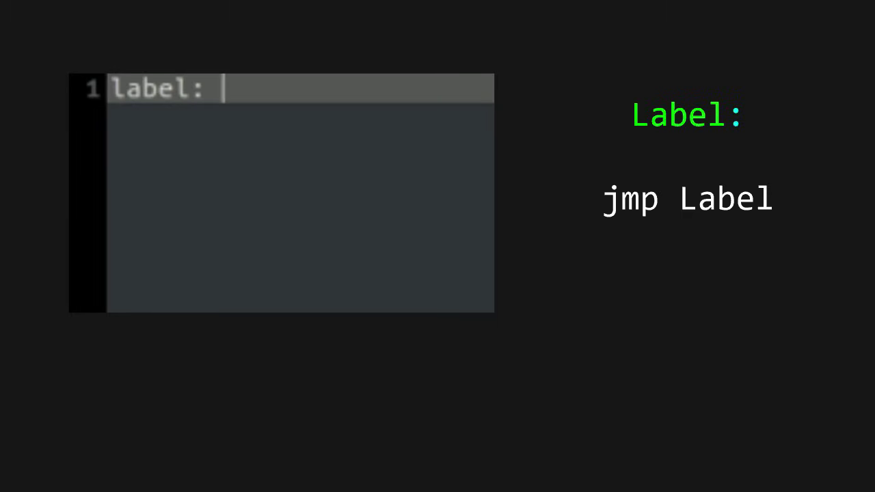
# - Write label: with code lines below it, add a fourth line, and select 'anotherlabel'
pyautogui.press('Return')
pyautogui.write('c')
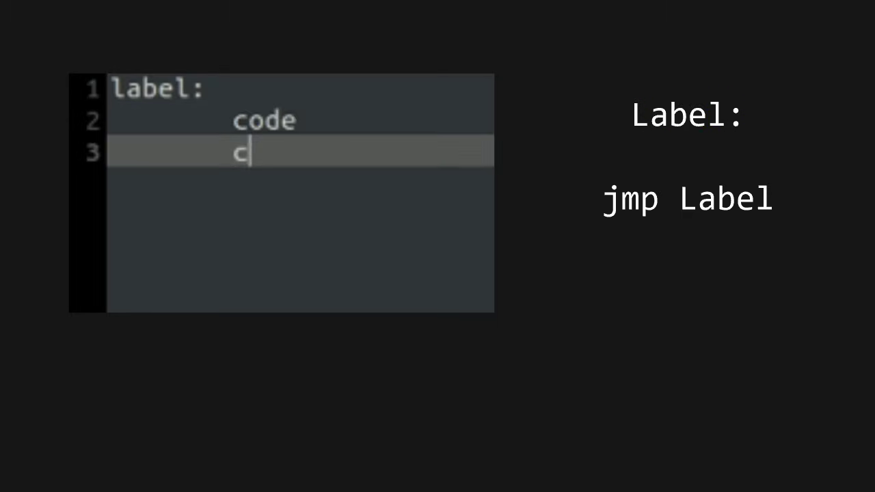
pyautogui.write('ode \tcode \tcode')
pyautogui.press('Return')
pyautogui.write('anotherlabel:')
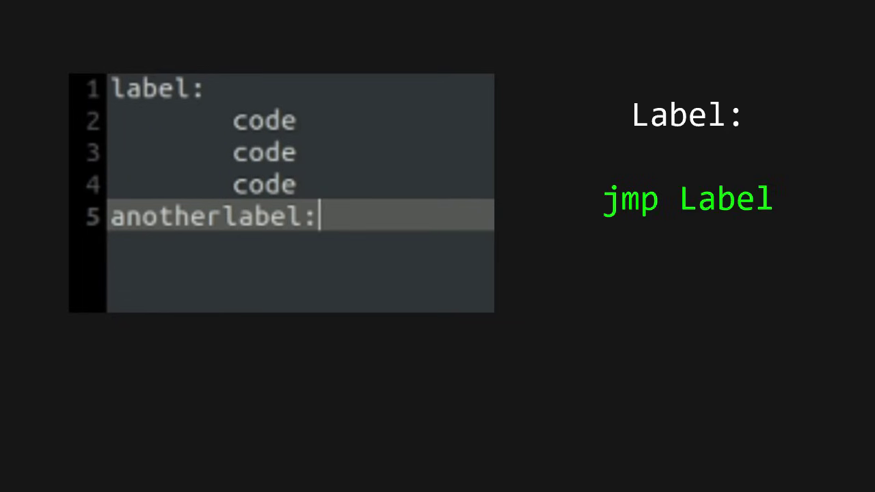
pyautogui.press('Up')
pyautogui.press('Up')
pyautogui.press('End')
pyautogui.press('Return')
pyautogui.write('jmp anotherl')
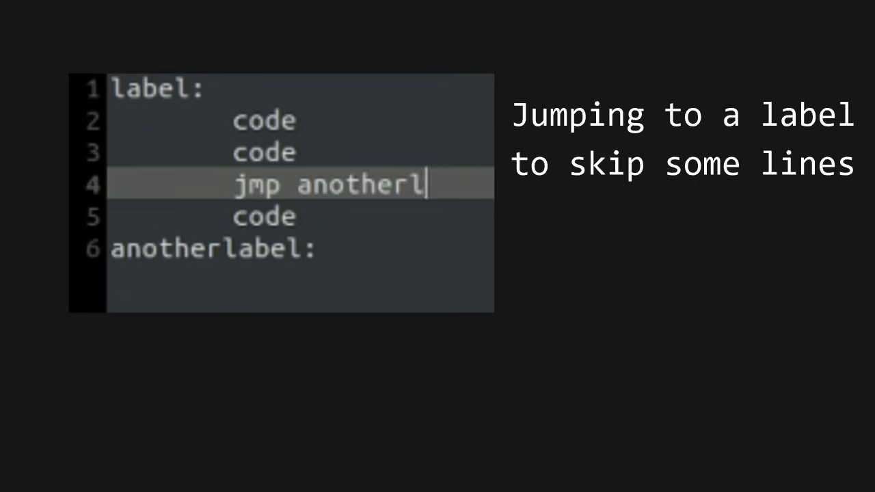
pyautogui.write('abel')
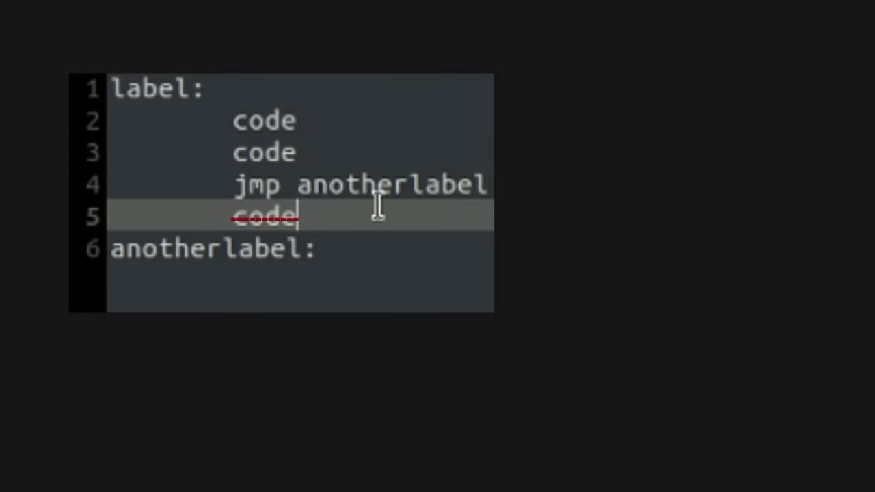
pyautogui.doubleClick(381, 187)
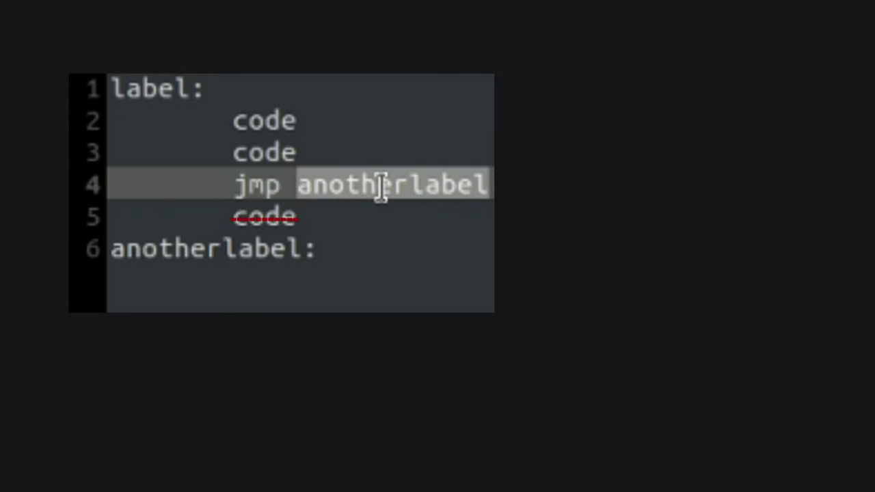
pyautogui.write('label')
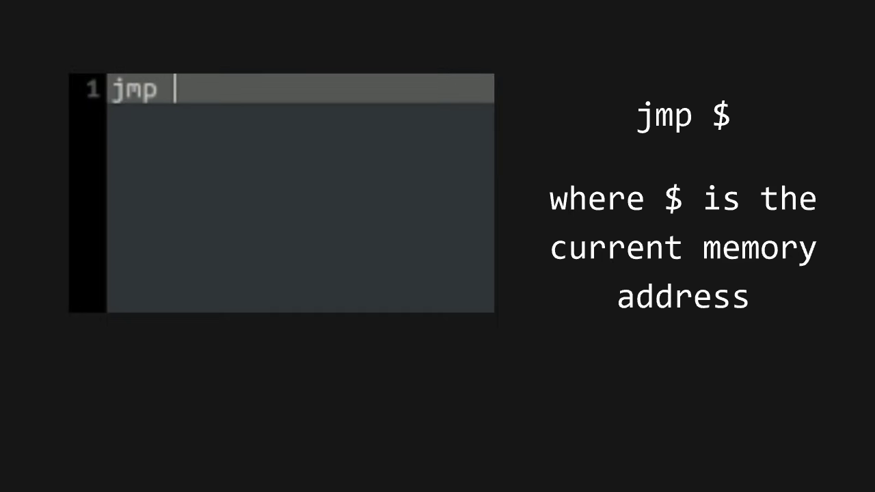
pyautogui.write('$')
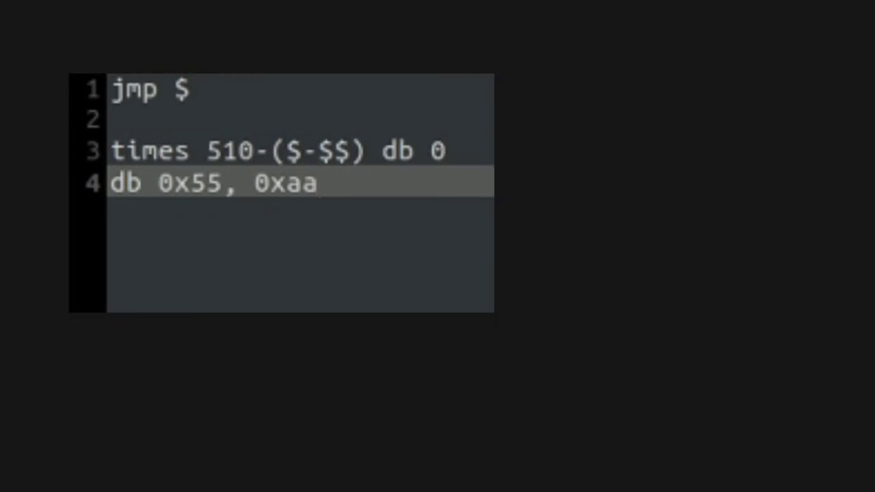
# - Return to the first boot-sector line 'jmp $', selecting it and then clearing the selection
pyautogui.click(243, 89)
pyautogui.doubleClick(243, 89)
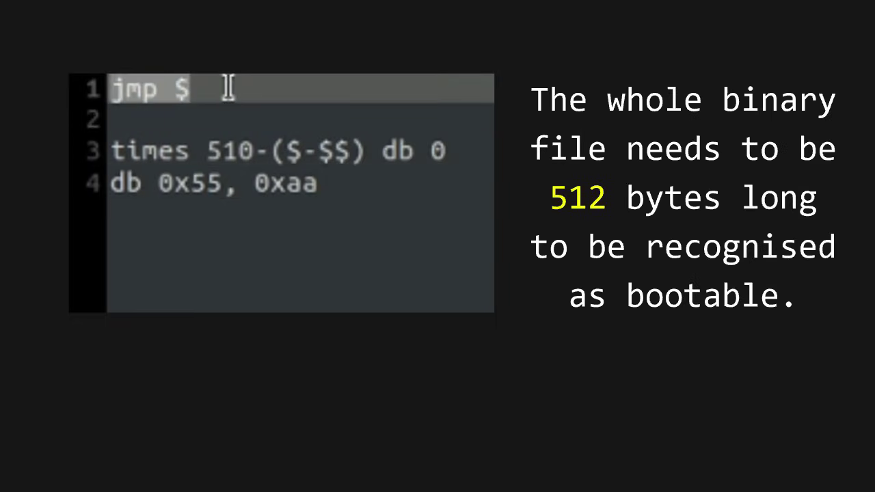
pyautogui.click(229, 87)
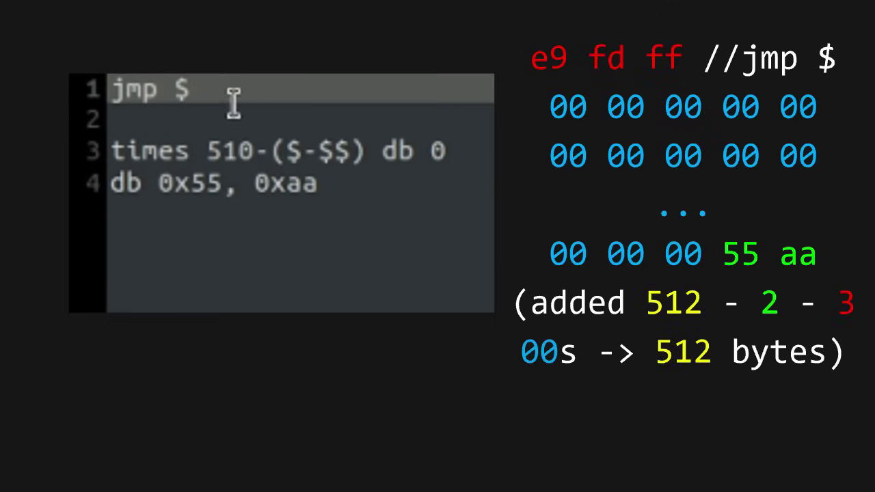
pyautogui.doubleClick(171, 151)
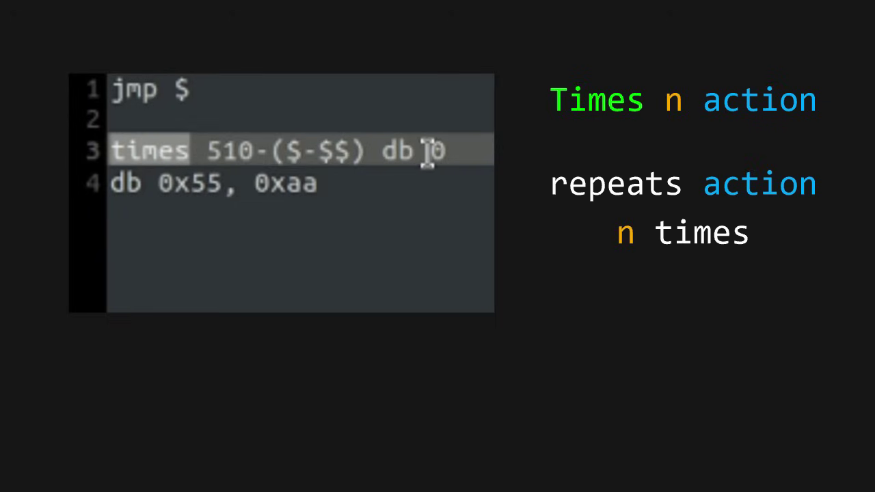
pyautogui.moveTo(384, 152); pyautogui.dragTo(448, 149)
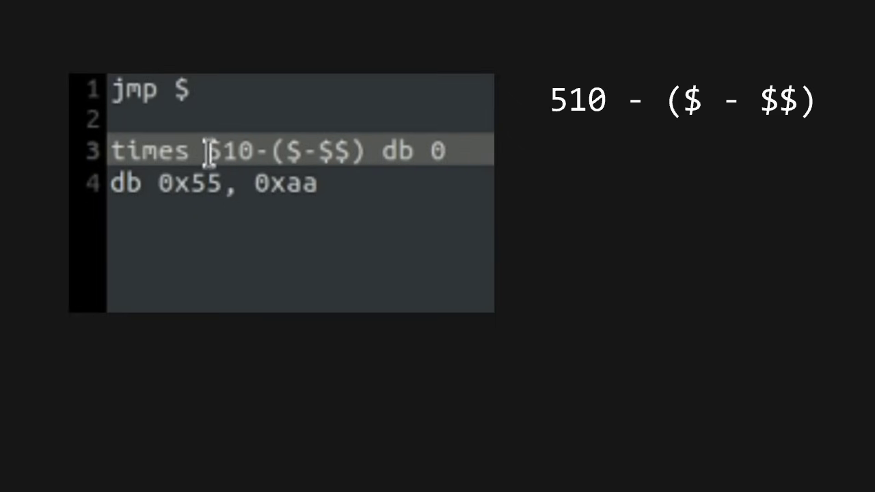
pyautogui.moveTo(208, 151)
pyautogui.mouseDown()
pyautogui.moveTo(369, 152)
pyautogui.moveTo(335, 150)
pyautogui.mouseUp()
pyautogui.click(373, 151)
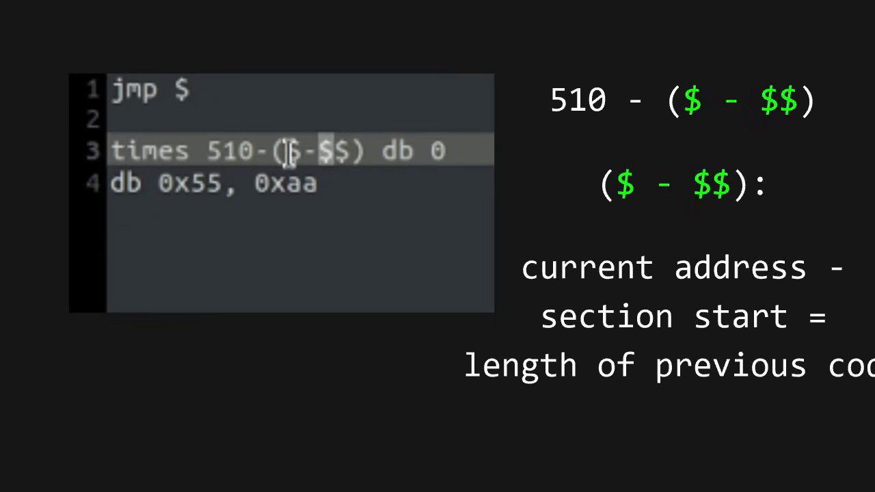
pyautogui.moveTo(287, 150); pyautogui.dragTo(357, 152)
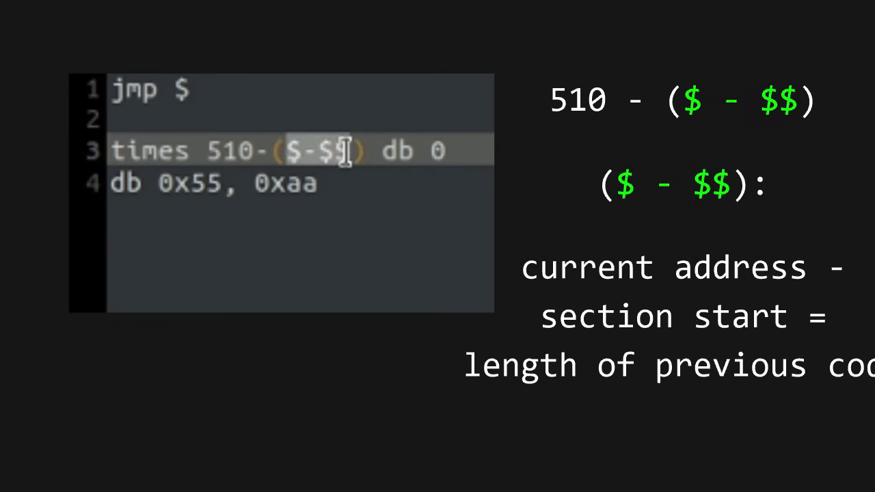
pyautogui.click(292, 151)
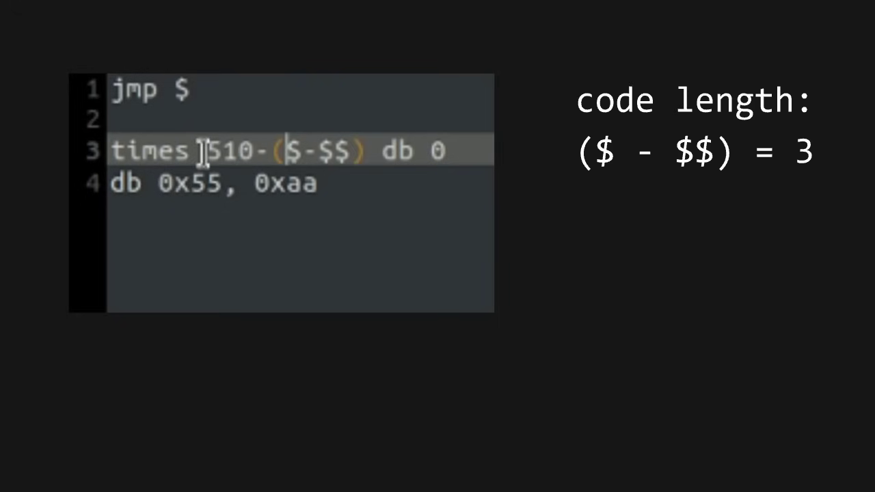
pyautogui.moveTo(203, 151); pyautogui.dragTo(281, 151)
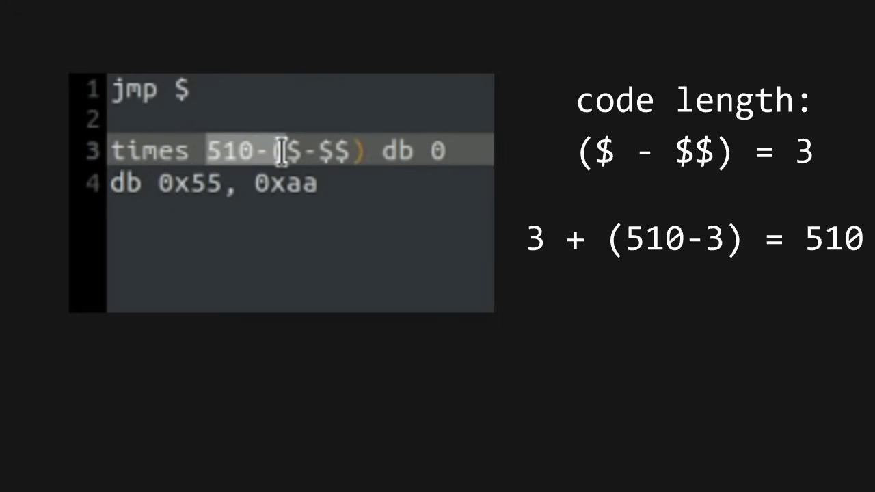
pyautogui.moveTo(280, 151); pyautogui.dragTo(352, 159)
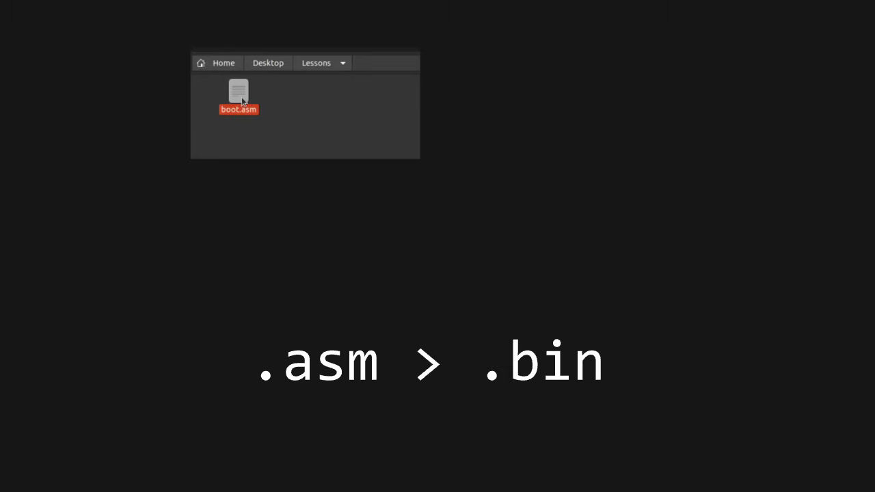
# - Assemble boot.asm with 'nasm -f bin' into boot.bin, then boot it with qemu-system-x86_64
pyautogui.click(291, 115)
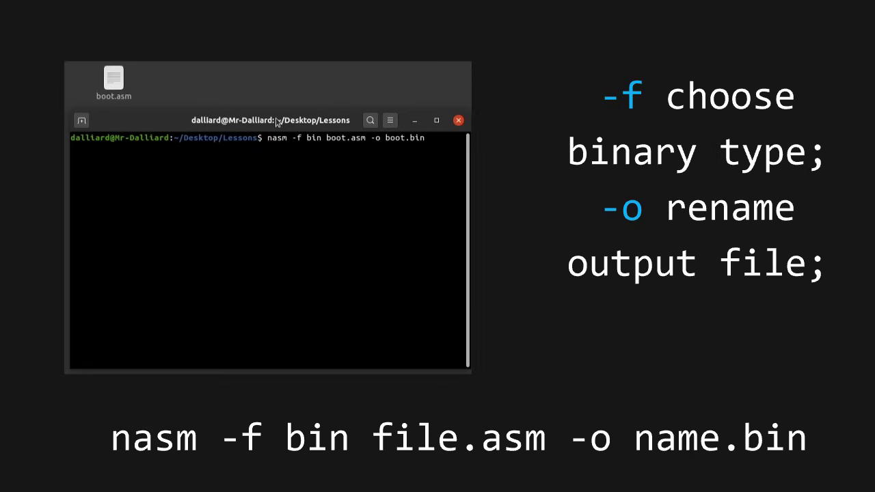
pyautogui.press('Return')
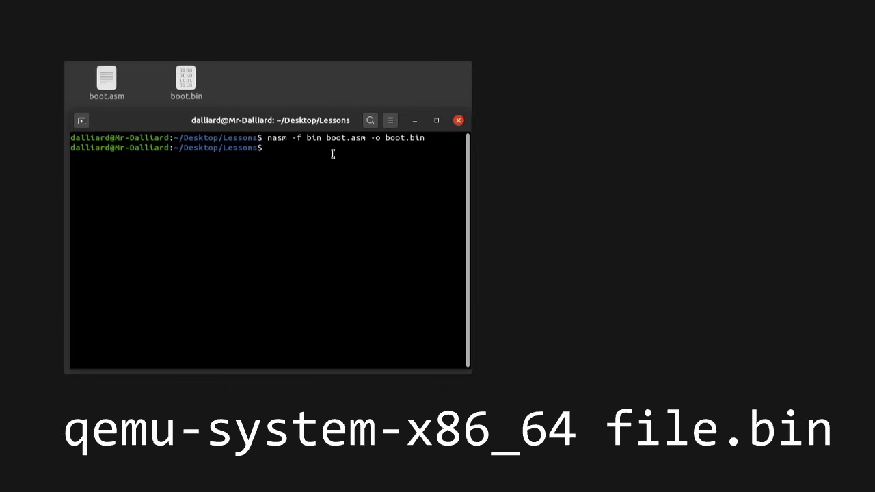
pyautogui.write('qemu-system-x86_64 boot.bin')
pyautogui.press('Return')
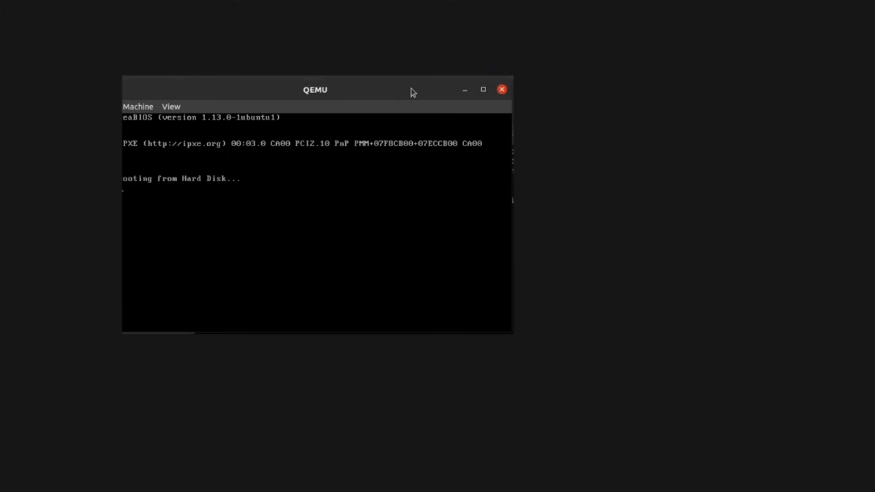